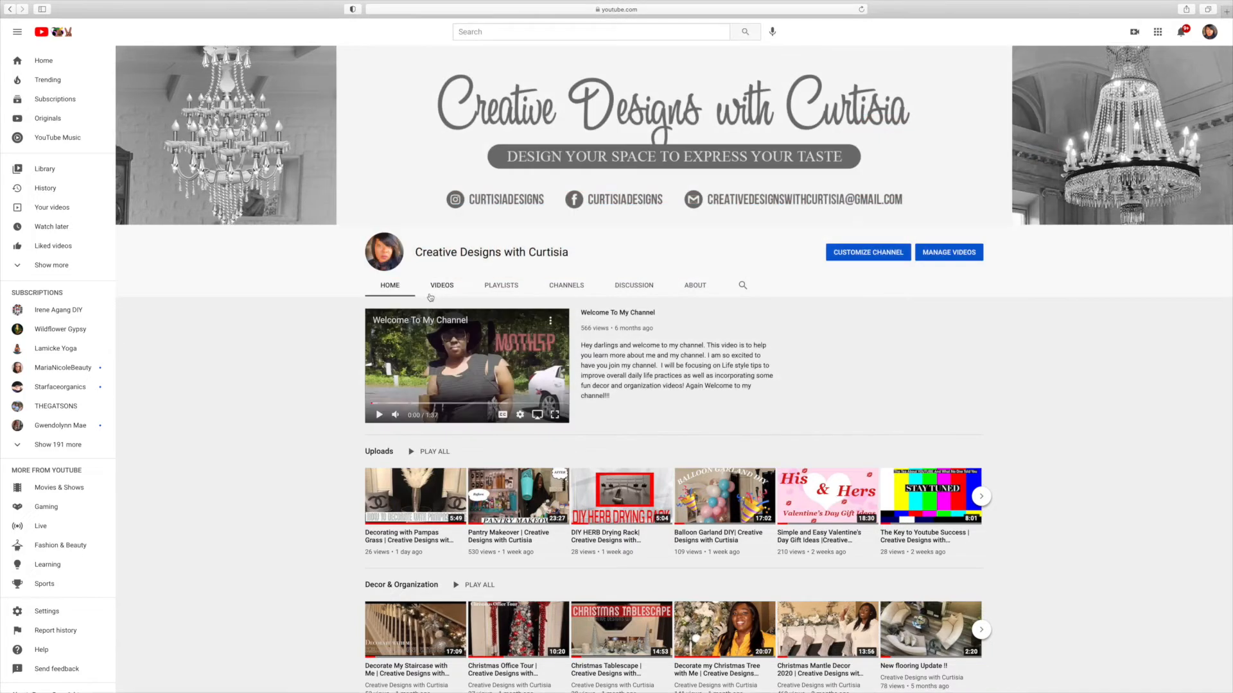
- Open the uploaded video "How to use Youtube Editor" from the channel's content in the video editor
left_click(949, 253)
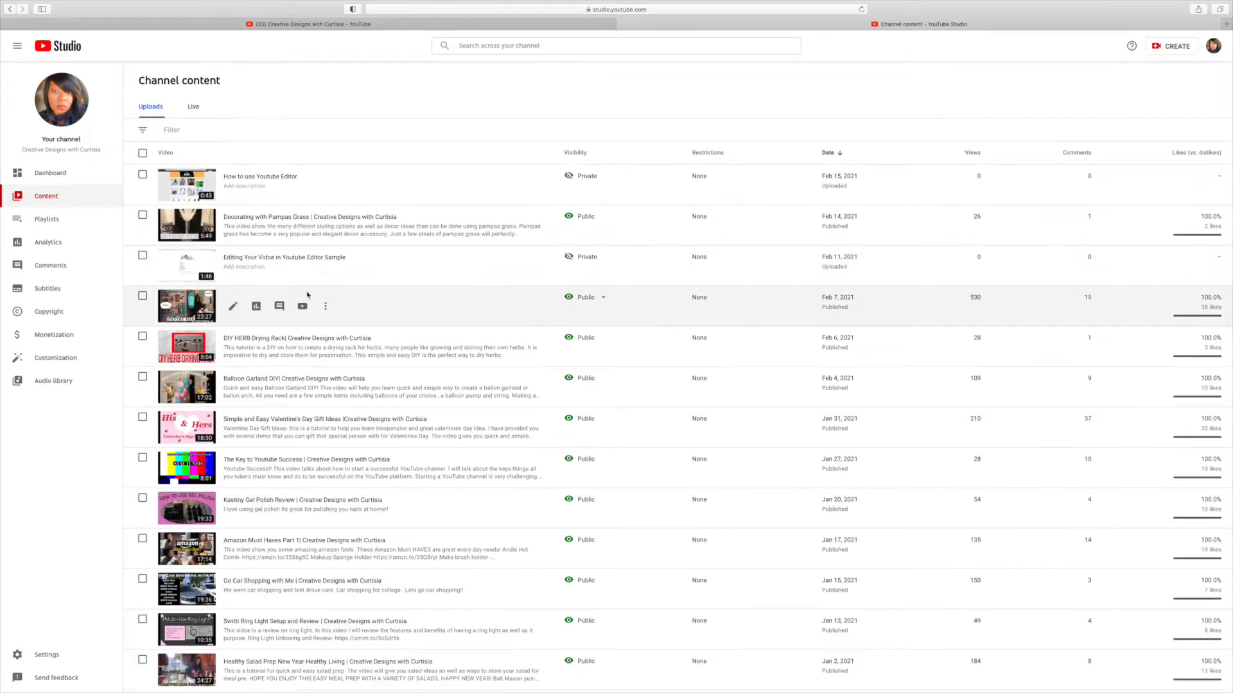
left_click(182, 193)
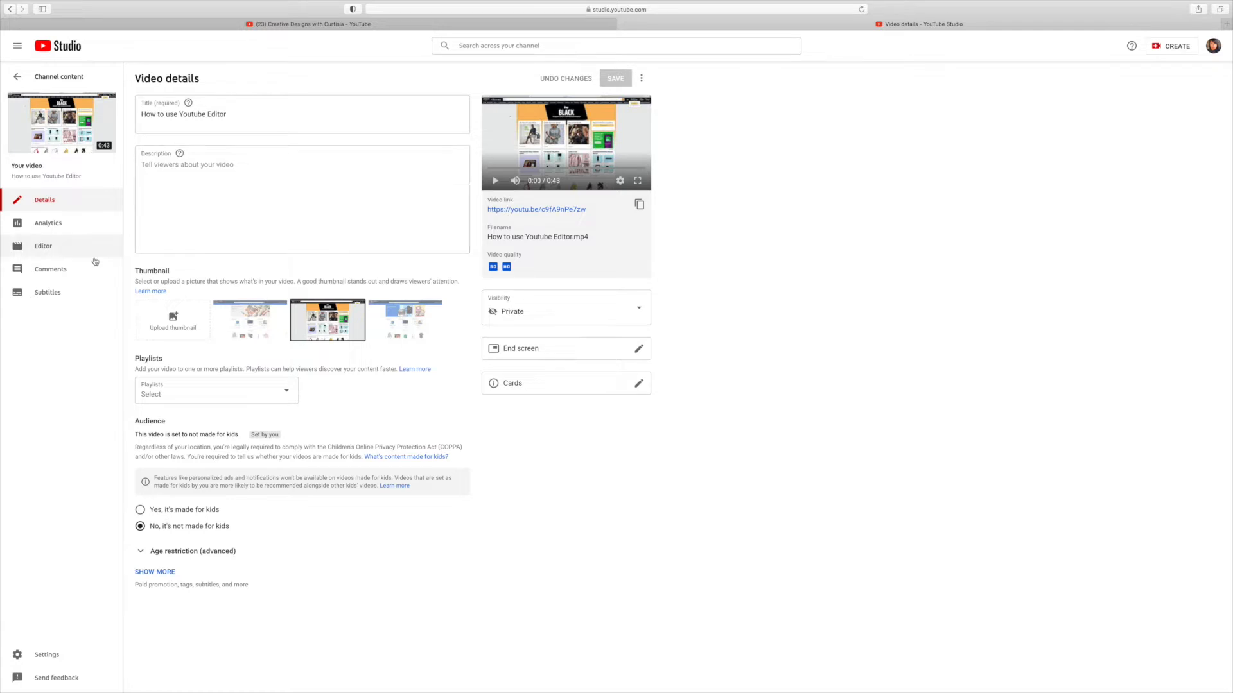
left_click(43, 247)
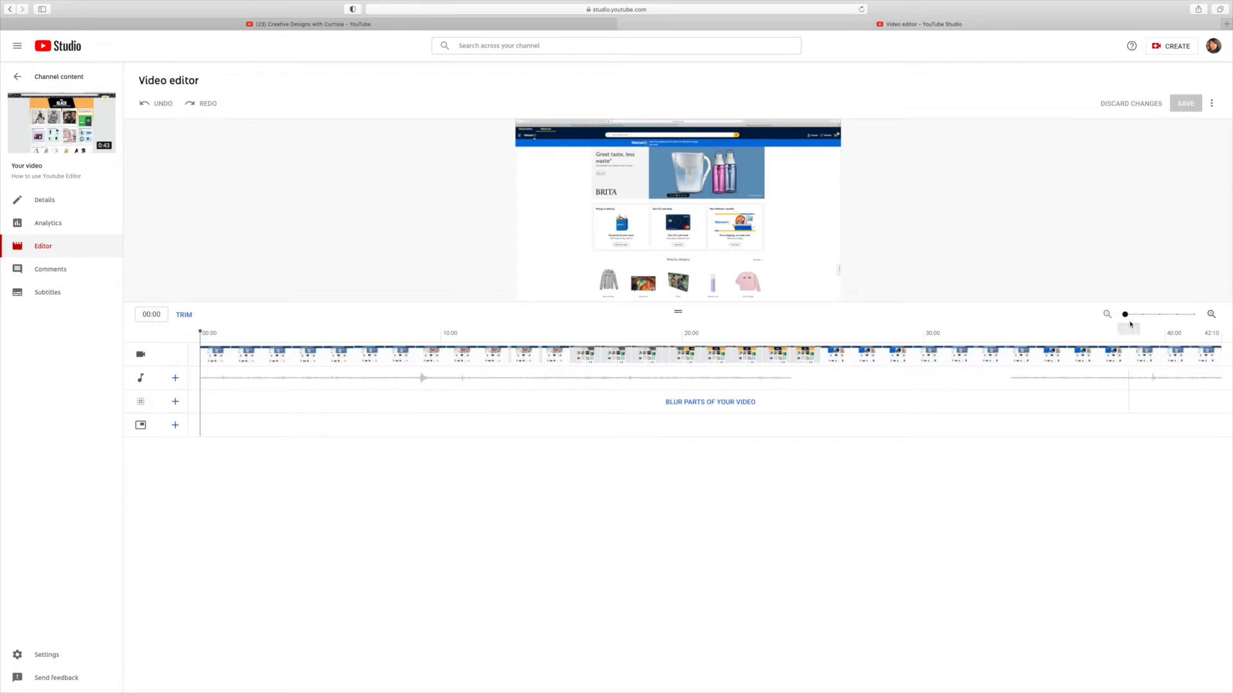
left_click_drag(1124, 314, 1172, 319)
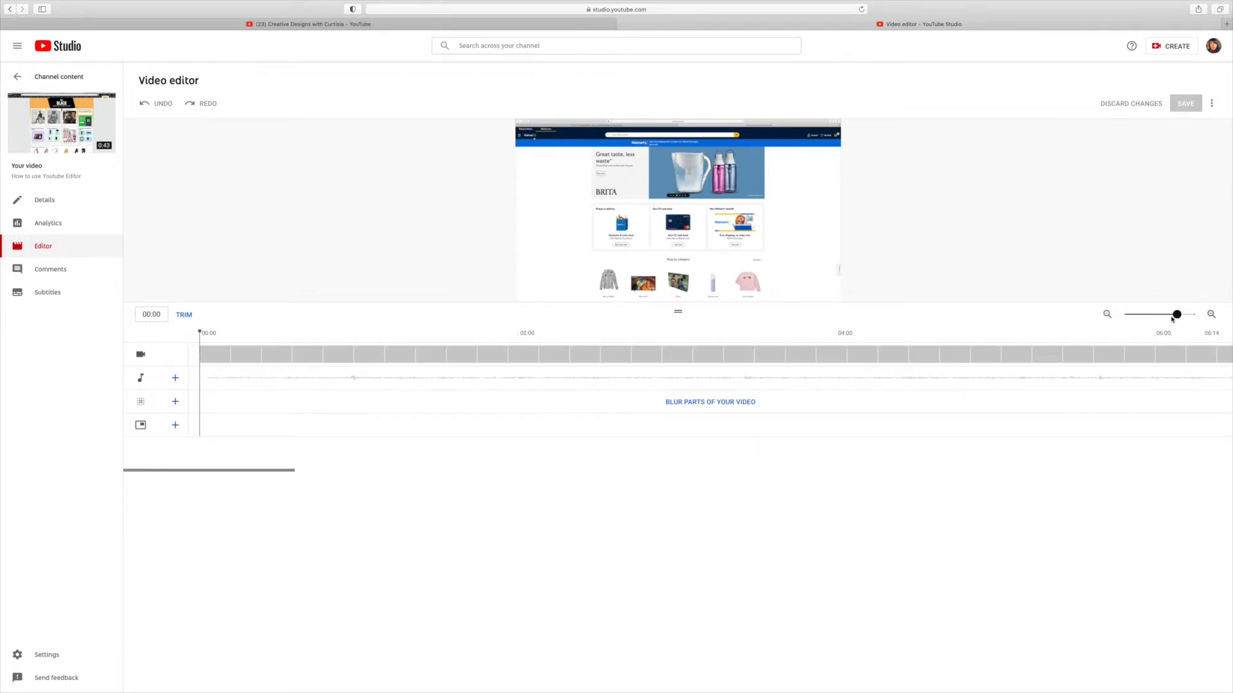
left_click_drag(1172, 318, 1125, 318)
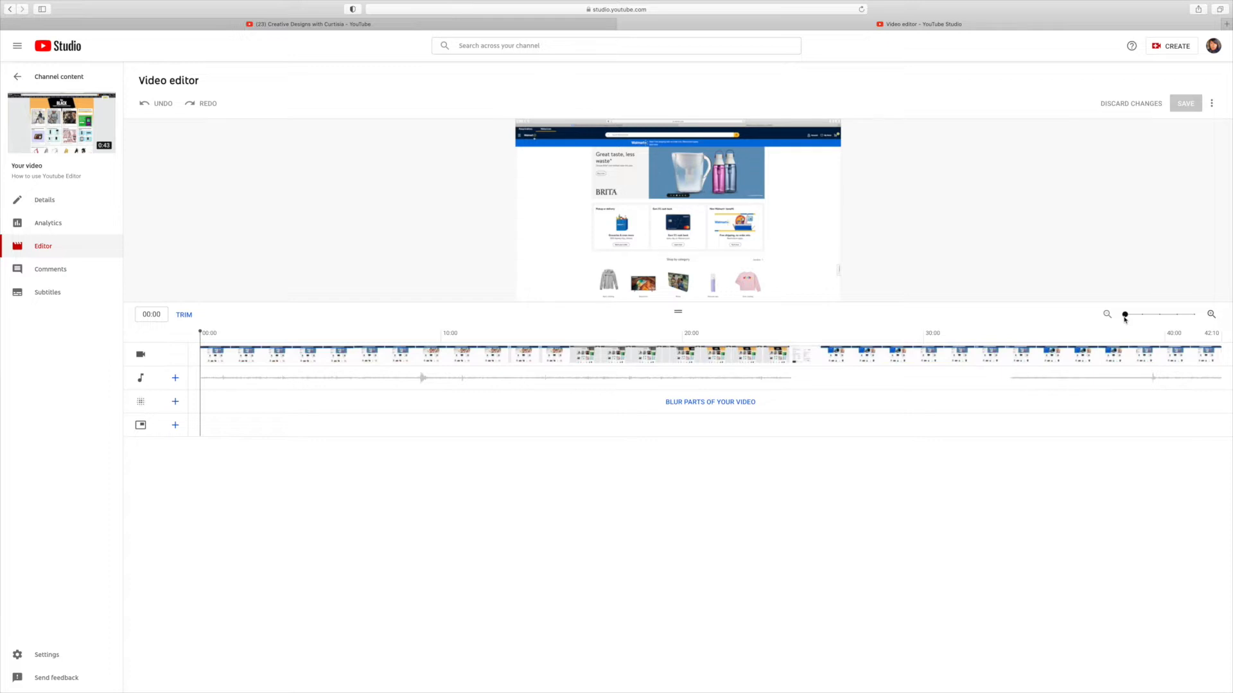
mouse_move(835, 296)
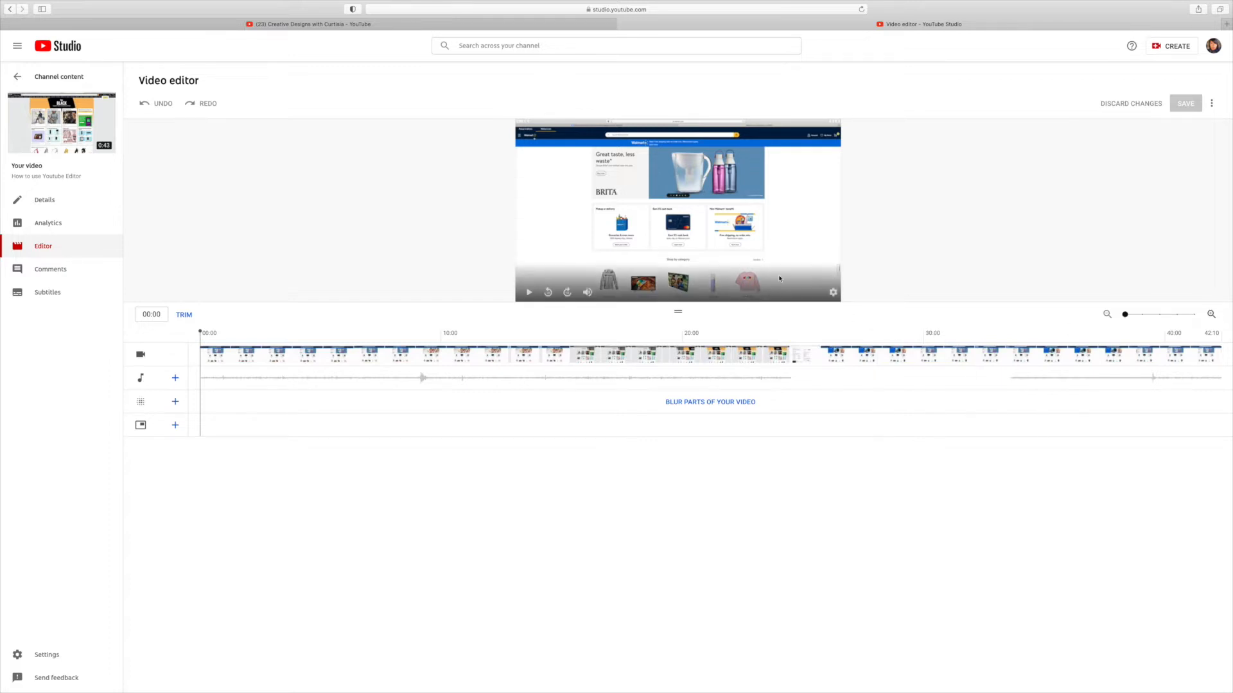
left_click(834, 294)
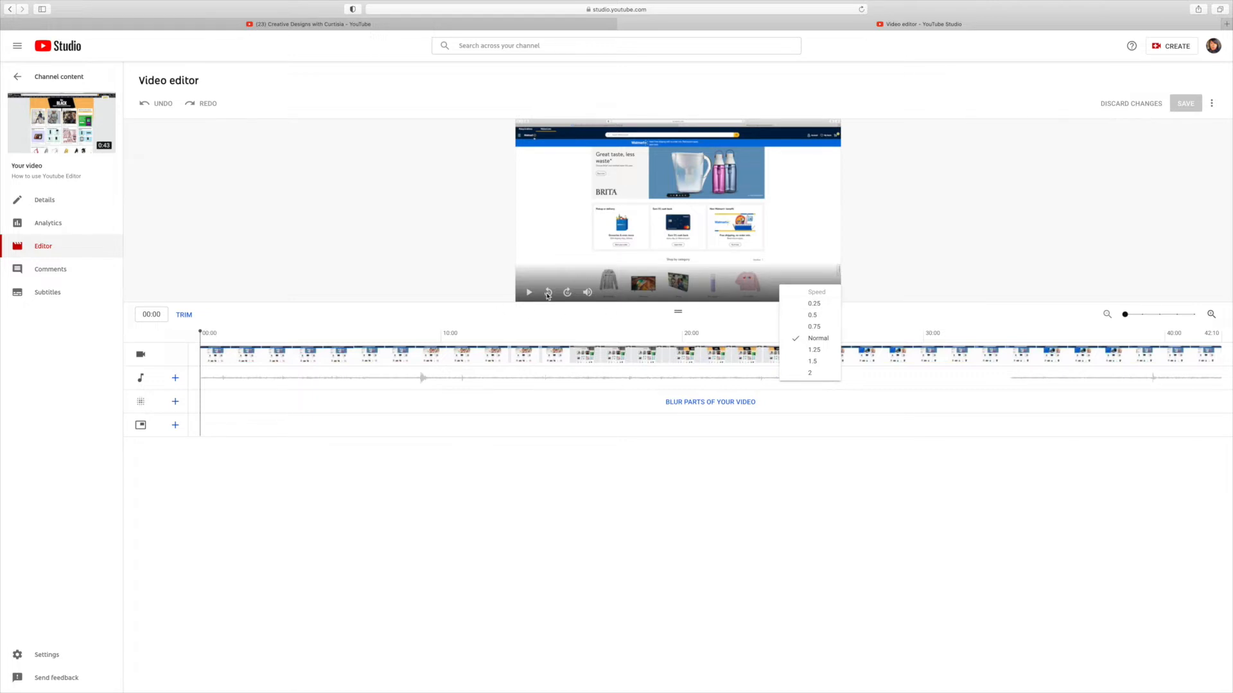
left_click(969, 270)
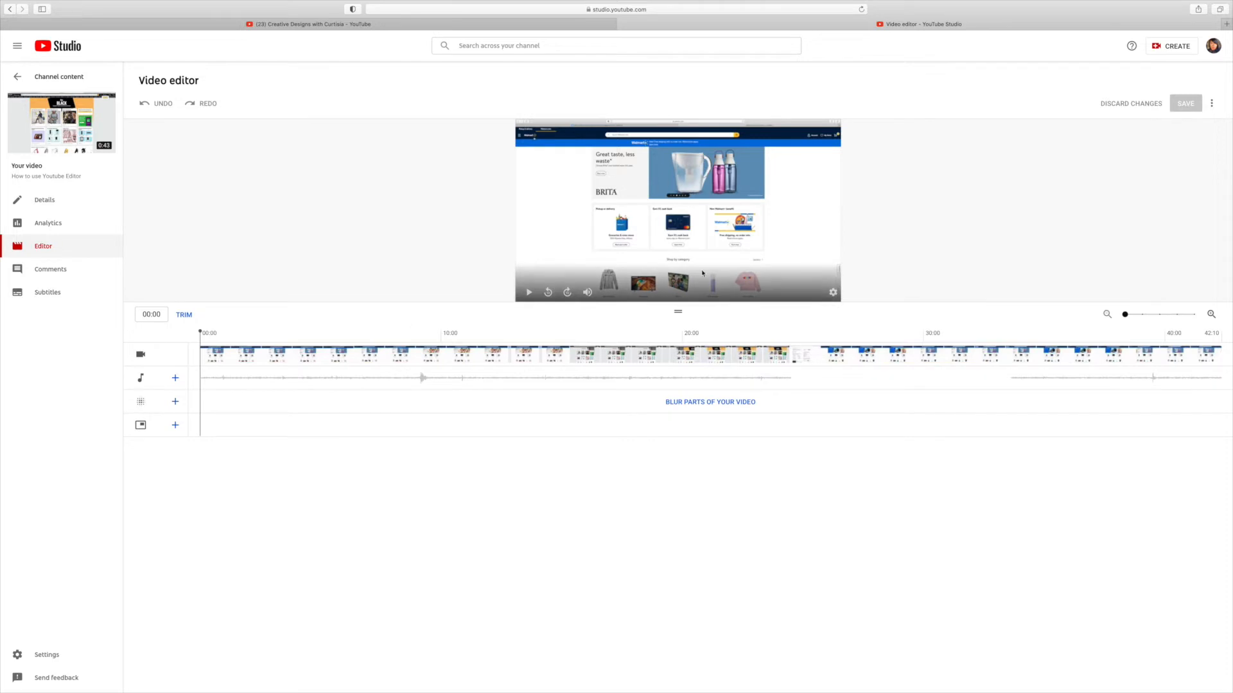
- Scrub and play through the timeline to find where the Amazon page footage starts and ends
left_click(716, 353)
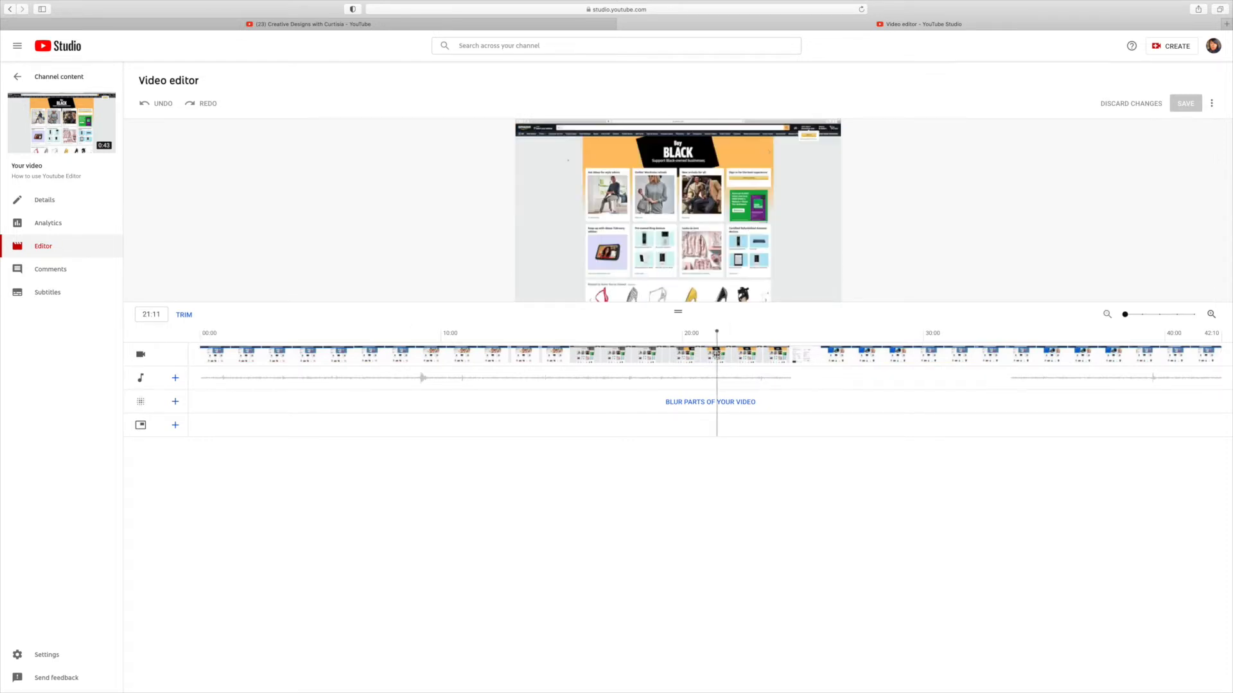
left_click(923, 360)
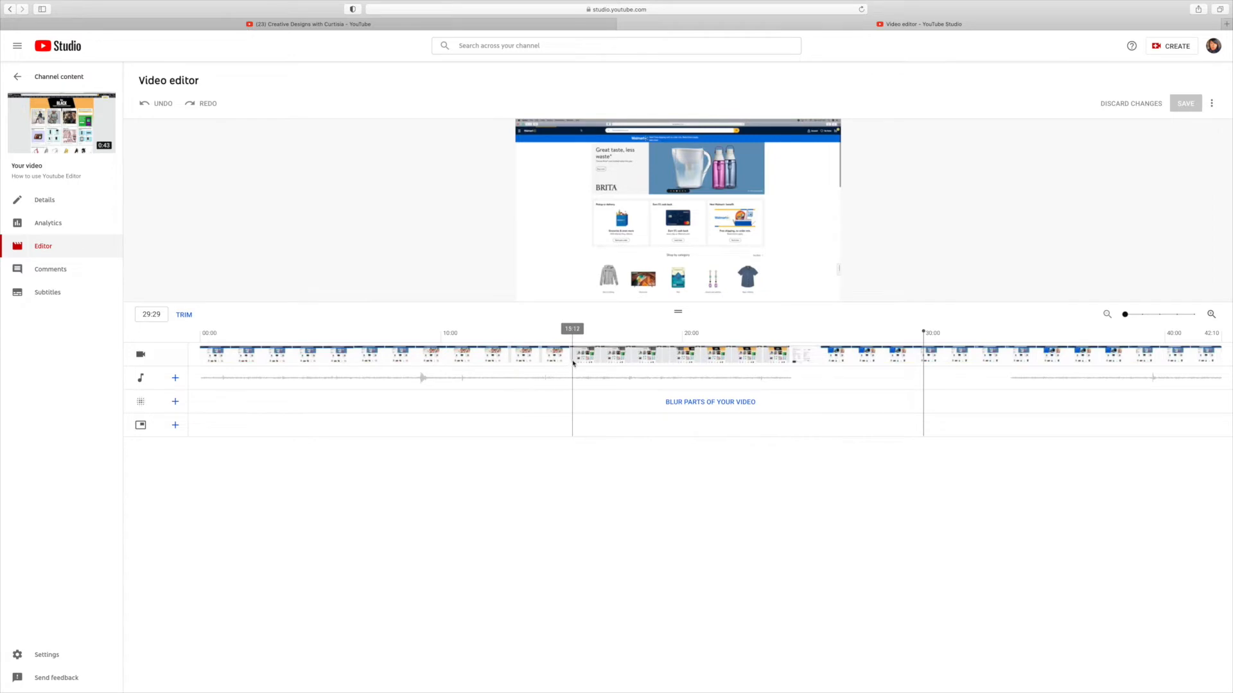
left_click(518, 359)
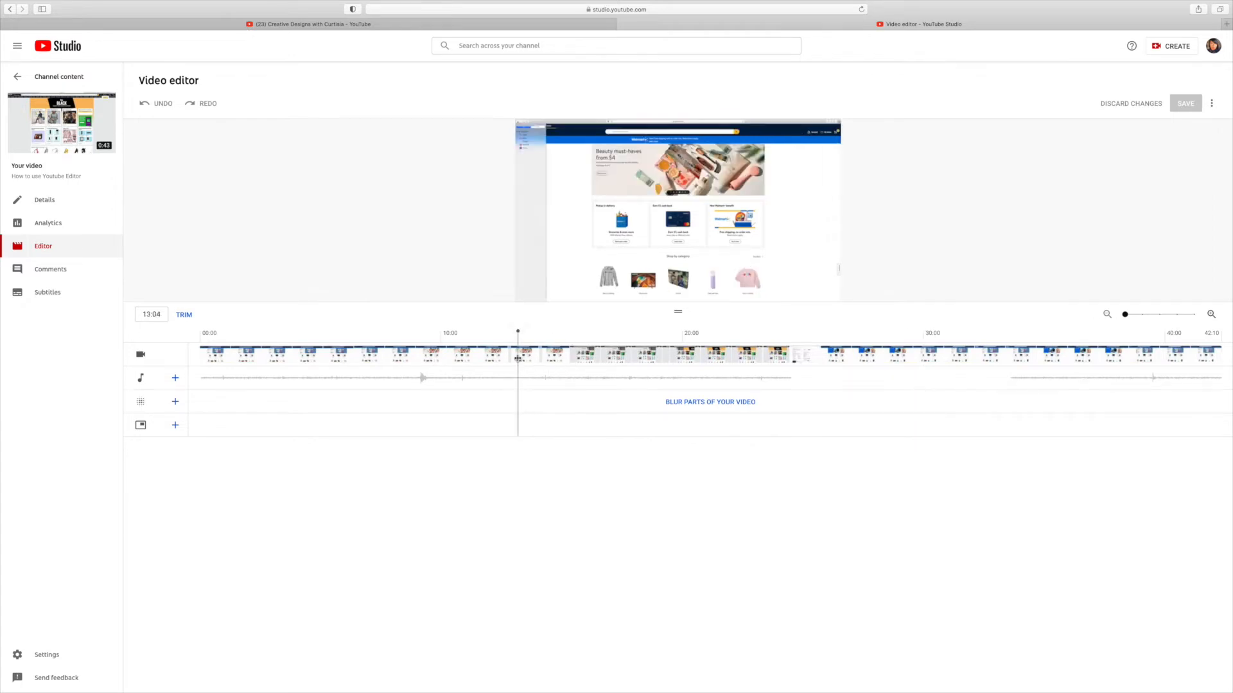
left_click(311, 358)
left_click(412, 354)
left_click(462, 353)
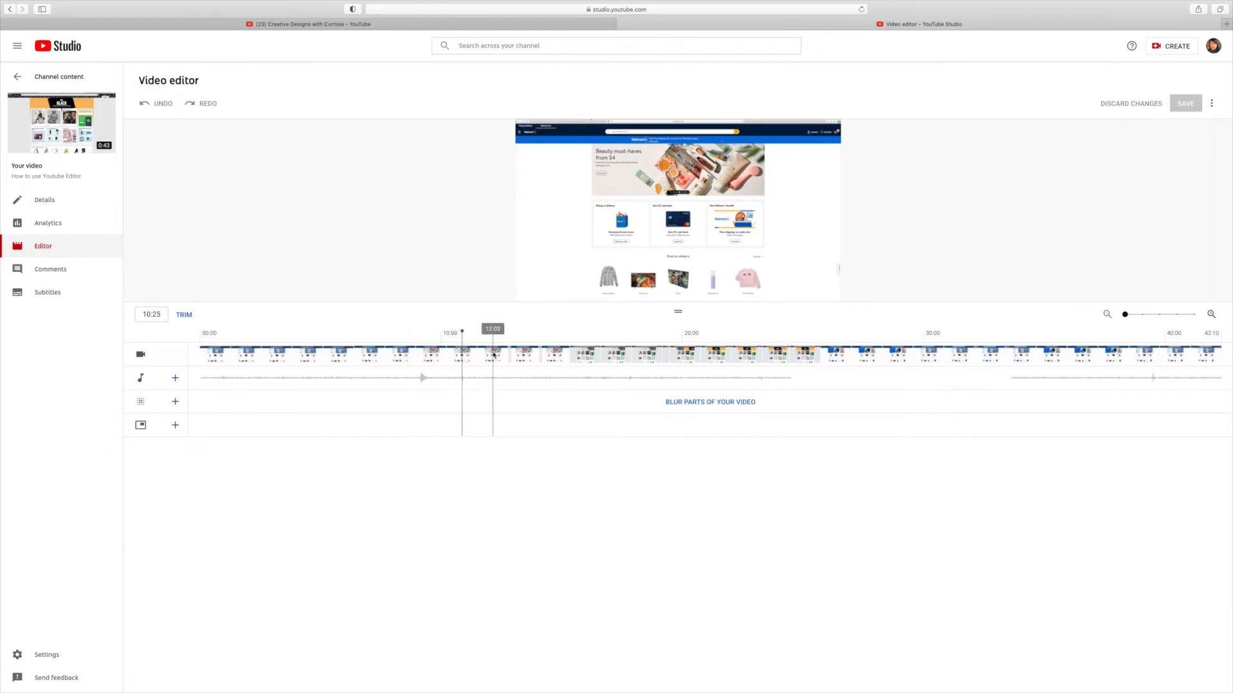
left_click(532, 348)
left_click(566, 351)
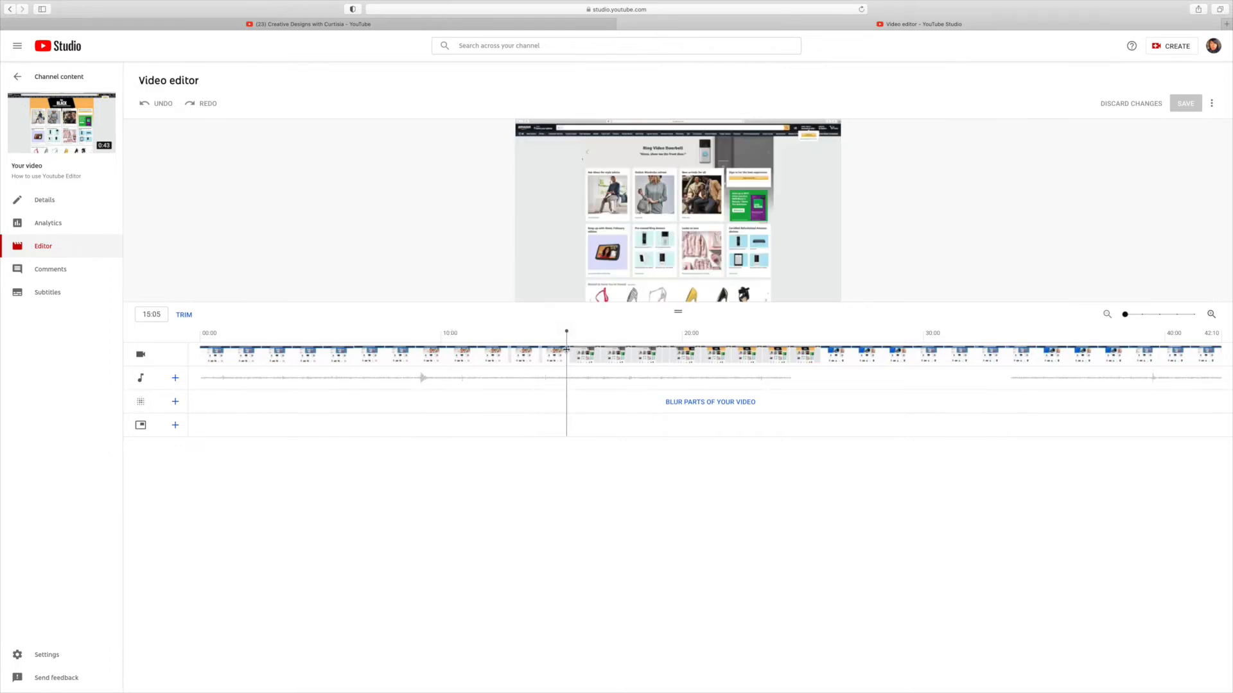
left_click(600, 349)
left_click(519, 355)
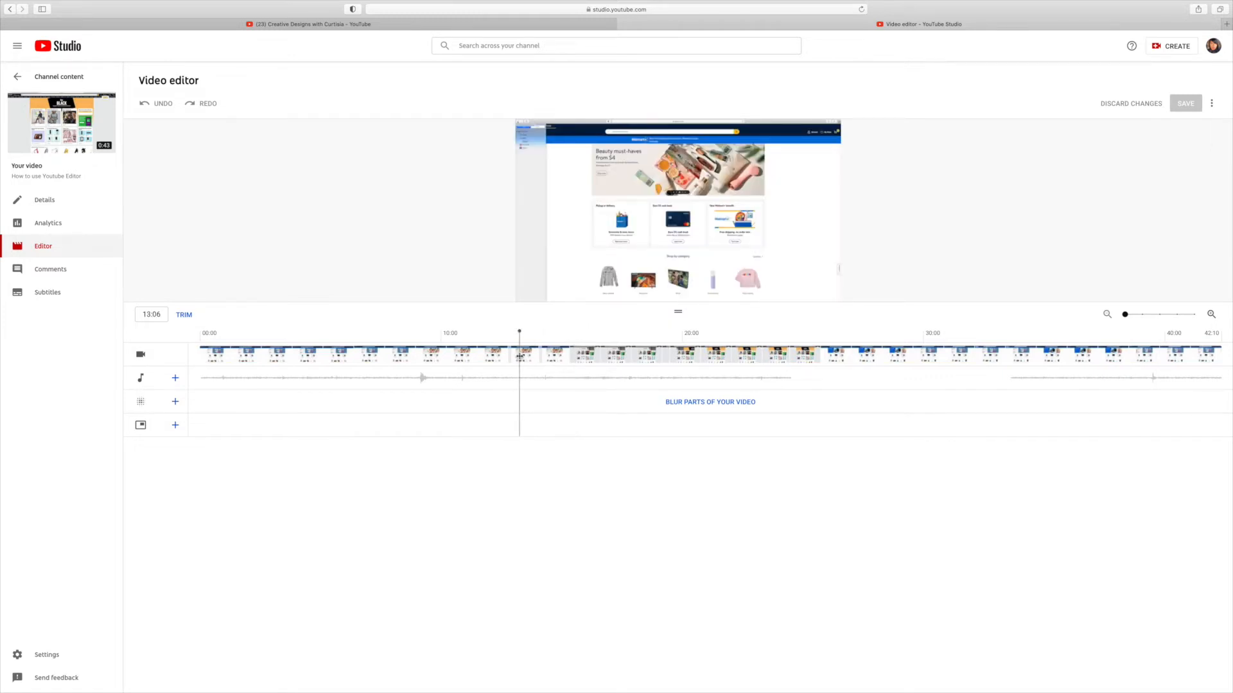
key("space")
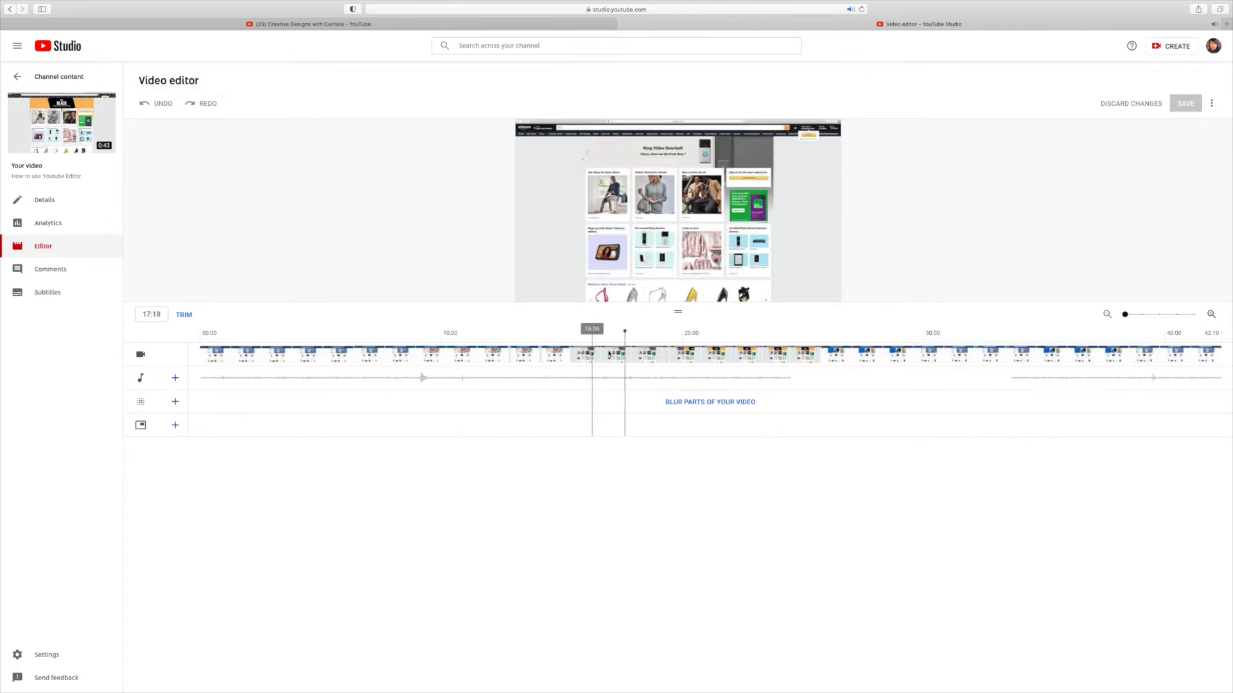
left_click(819, 351)
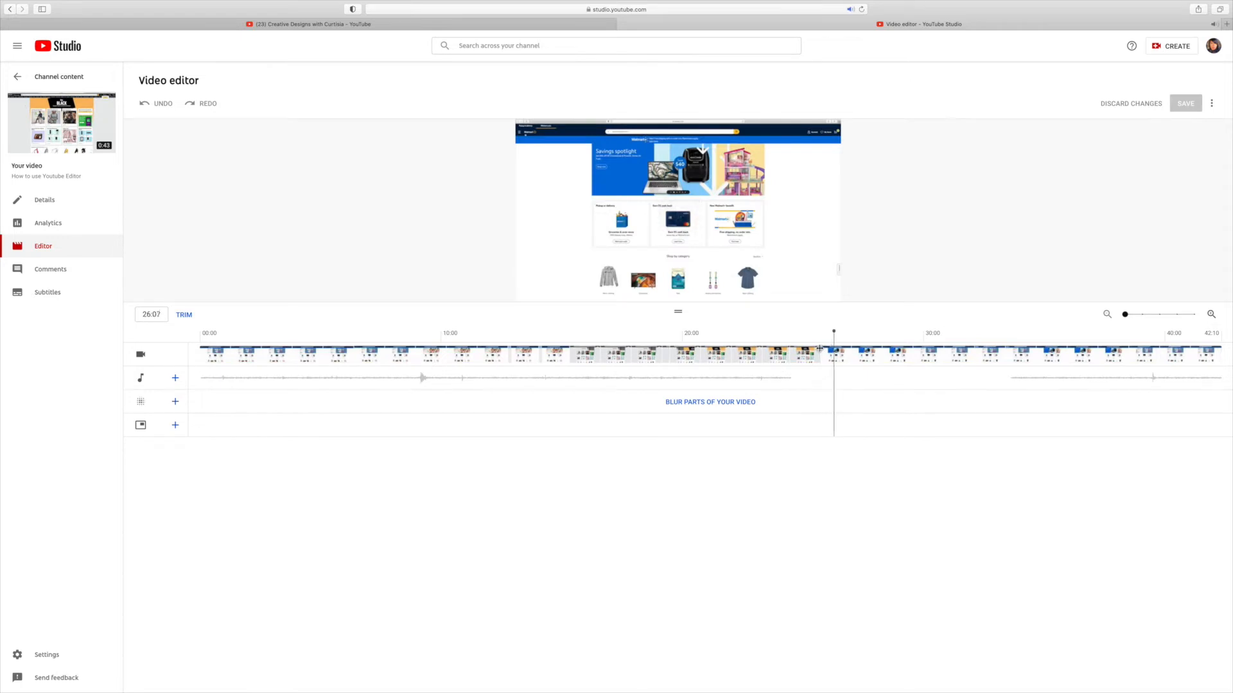
left_click(550, 367)
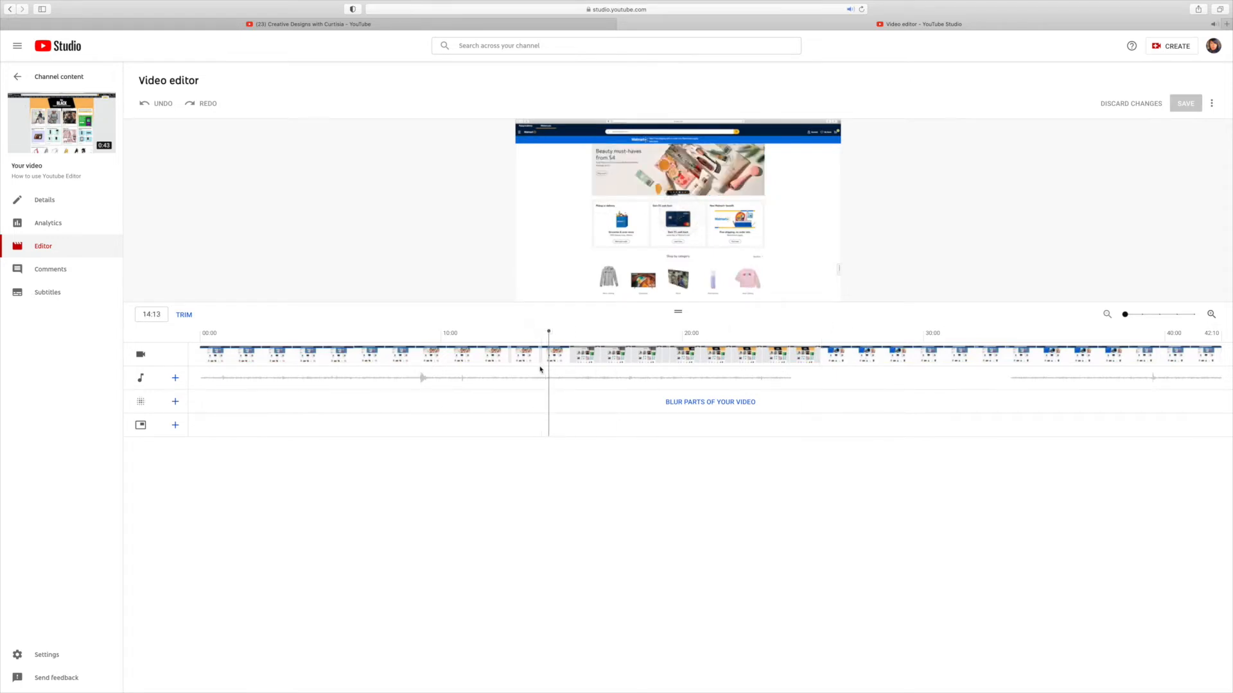
- Split the video at 14:14 and trim out the Amazon page footage up to where the Walmart page returns, applying the cut to the preview
left_click(541, 355)
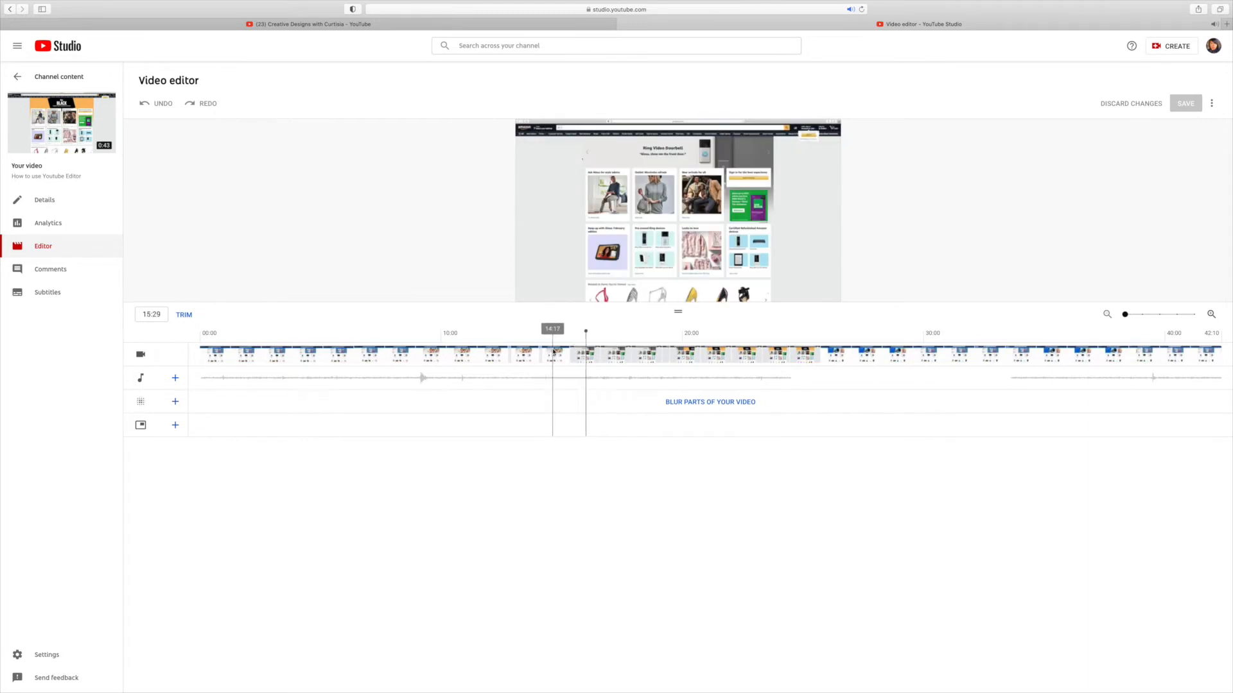
left_click(552, 352)
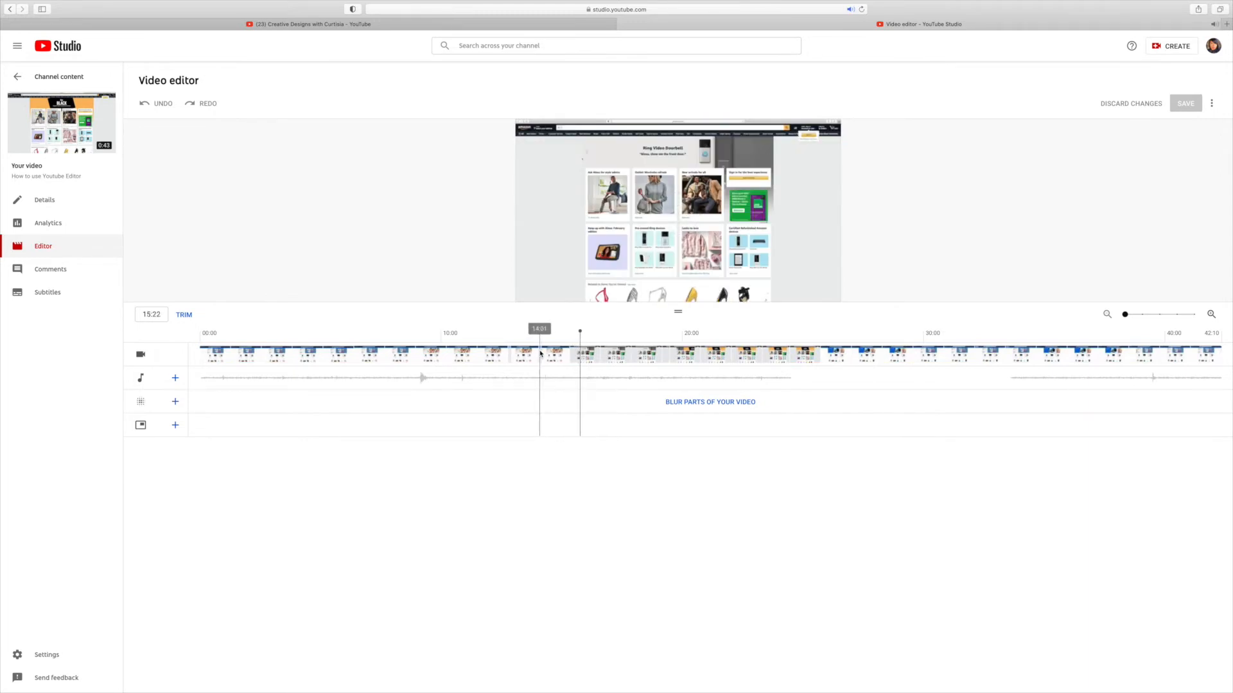
left_click(541, 353)
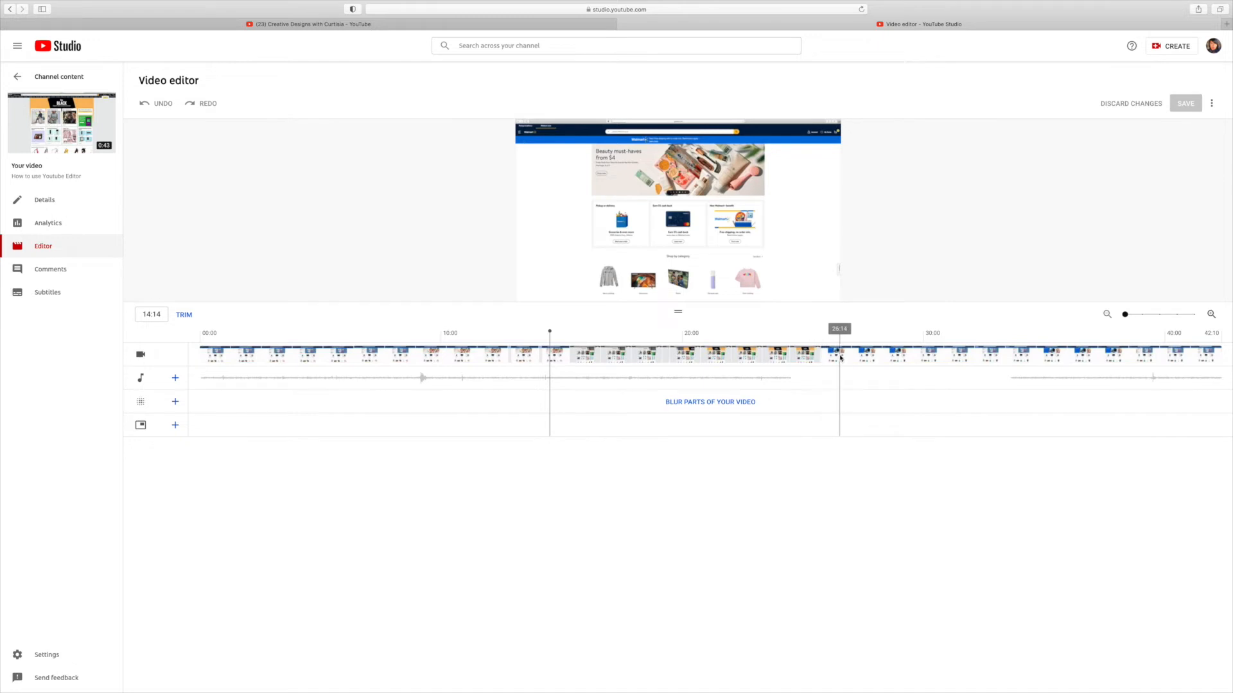
left_click(185, 316)
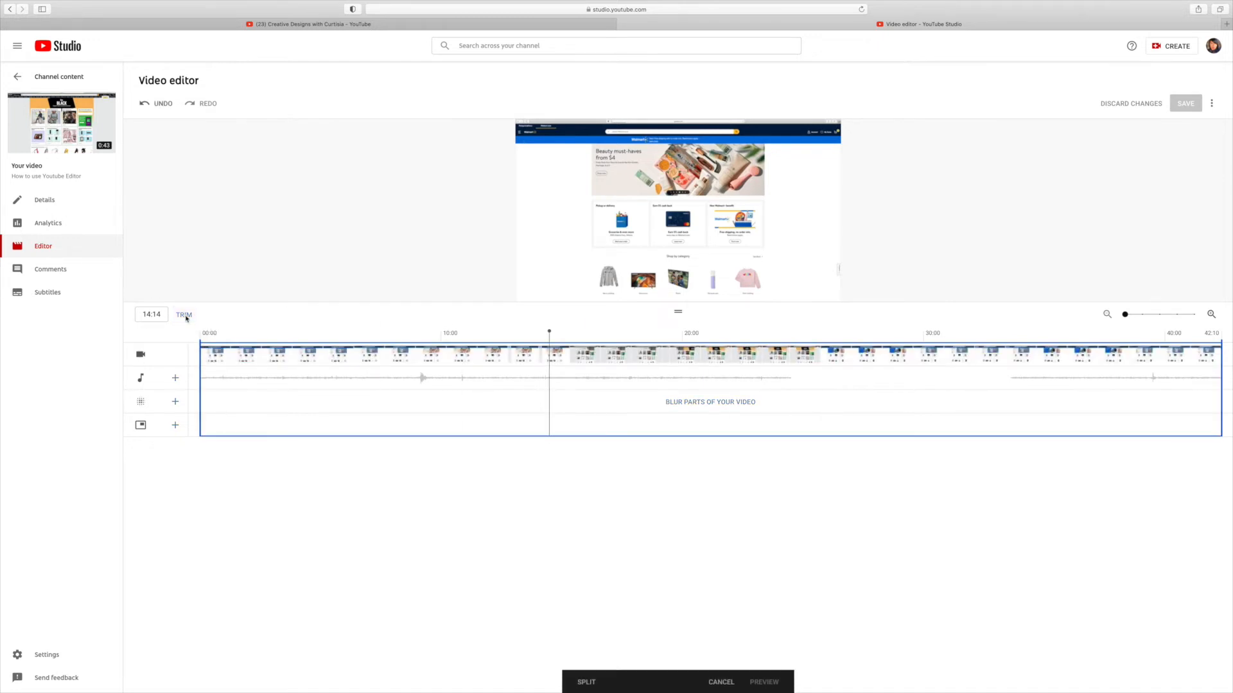
left_click(586, 682)
left_click_drag(551, 360, 796, 361)
left_click_drag(809, 361, 827, 361)
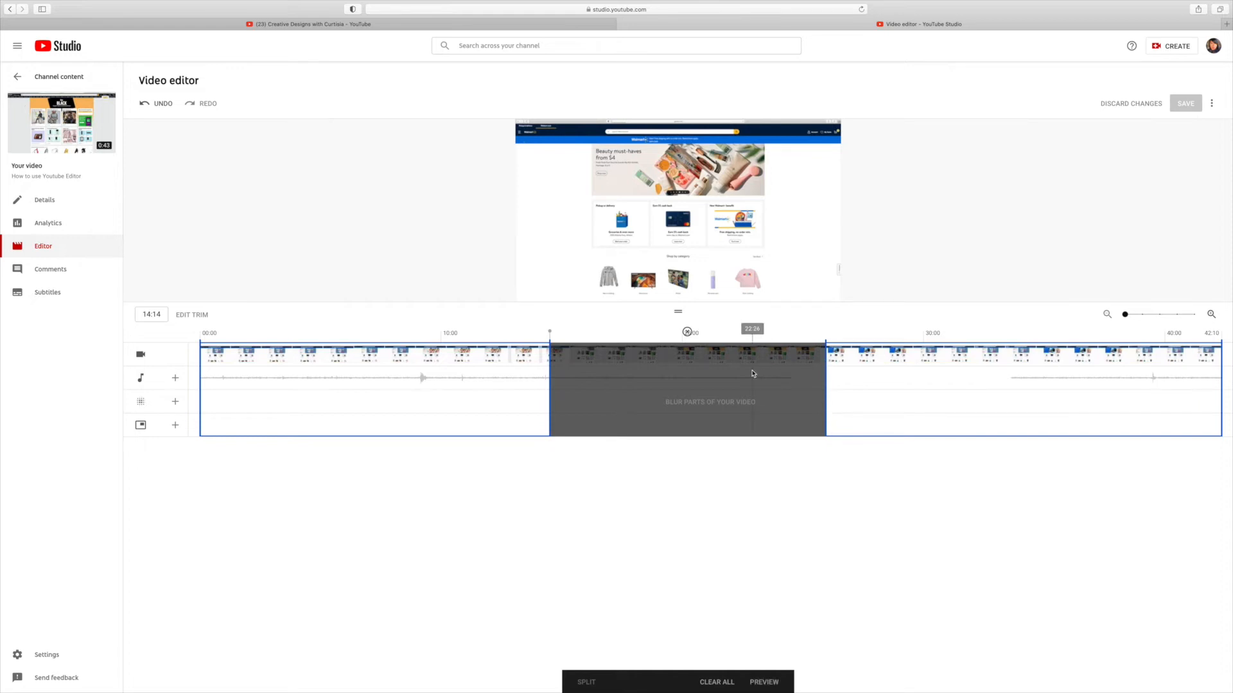
left_click(504, 378)
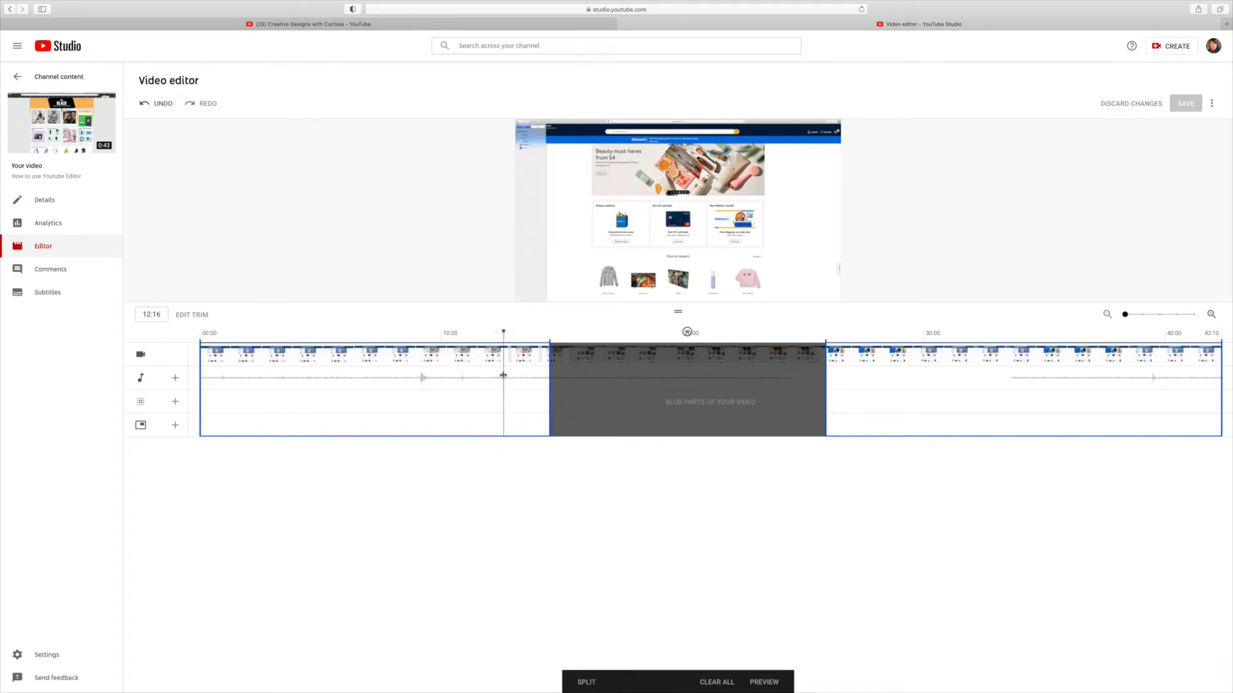
left_click(767, 683)
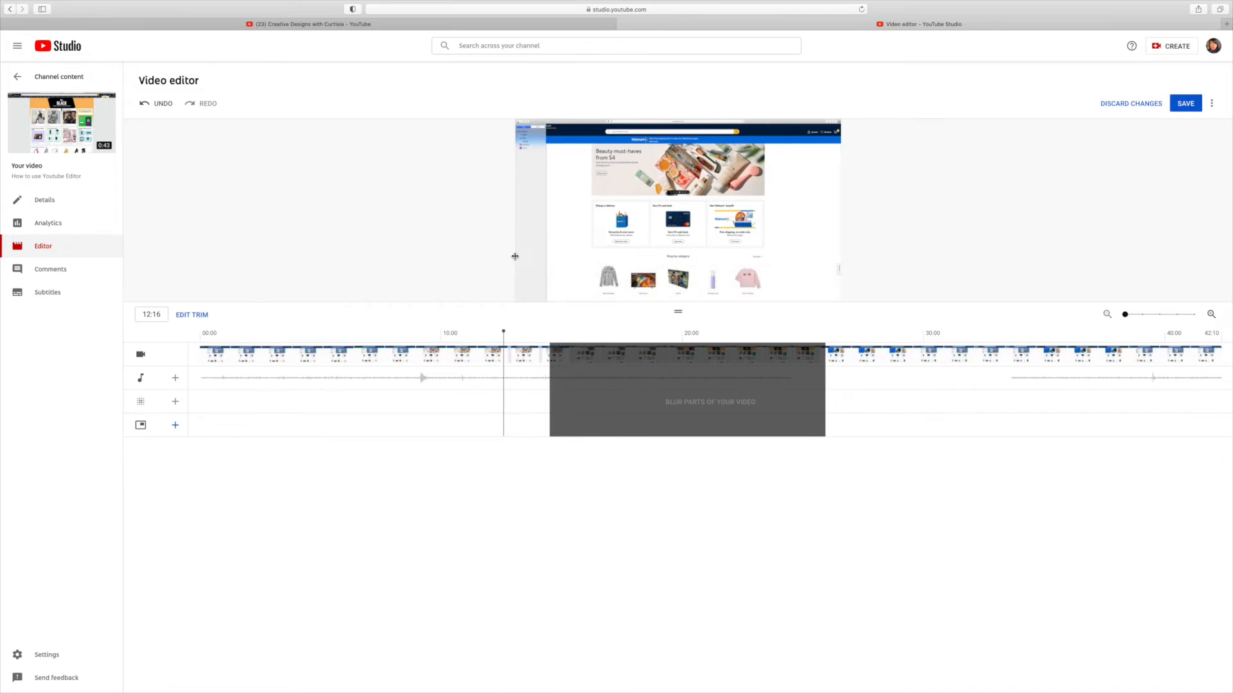
- Play the trimmed video from 12:16 across the cut, replay it from near the beginning, and pause it
mouse_move(525, 294)
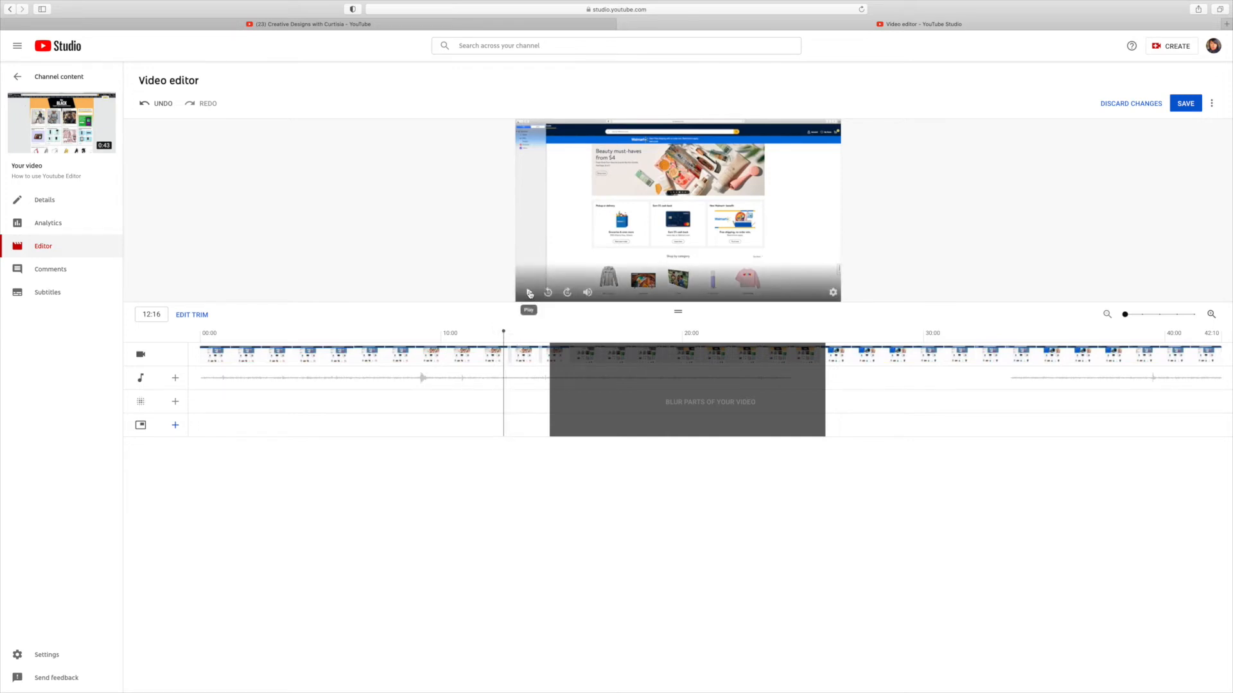
left_click(530, 293)
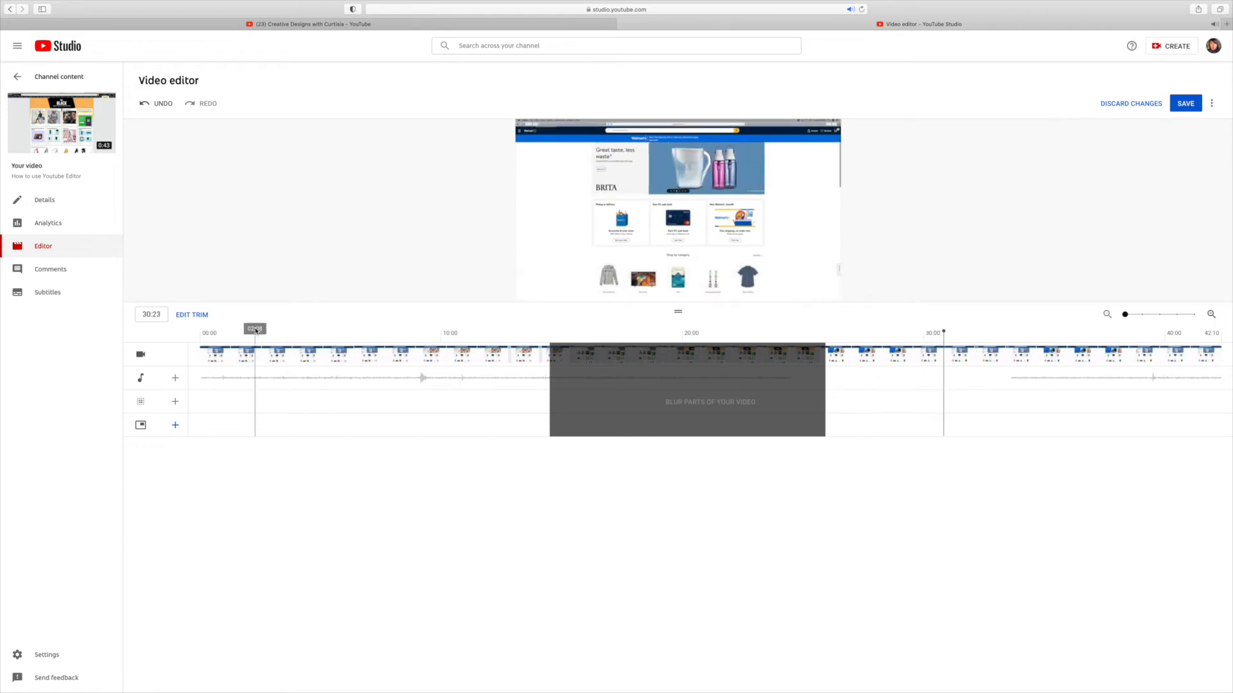
left_click(300, 382)
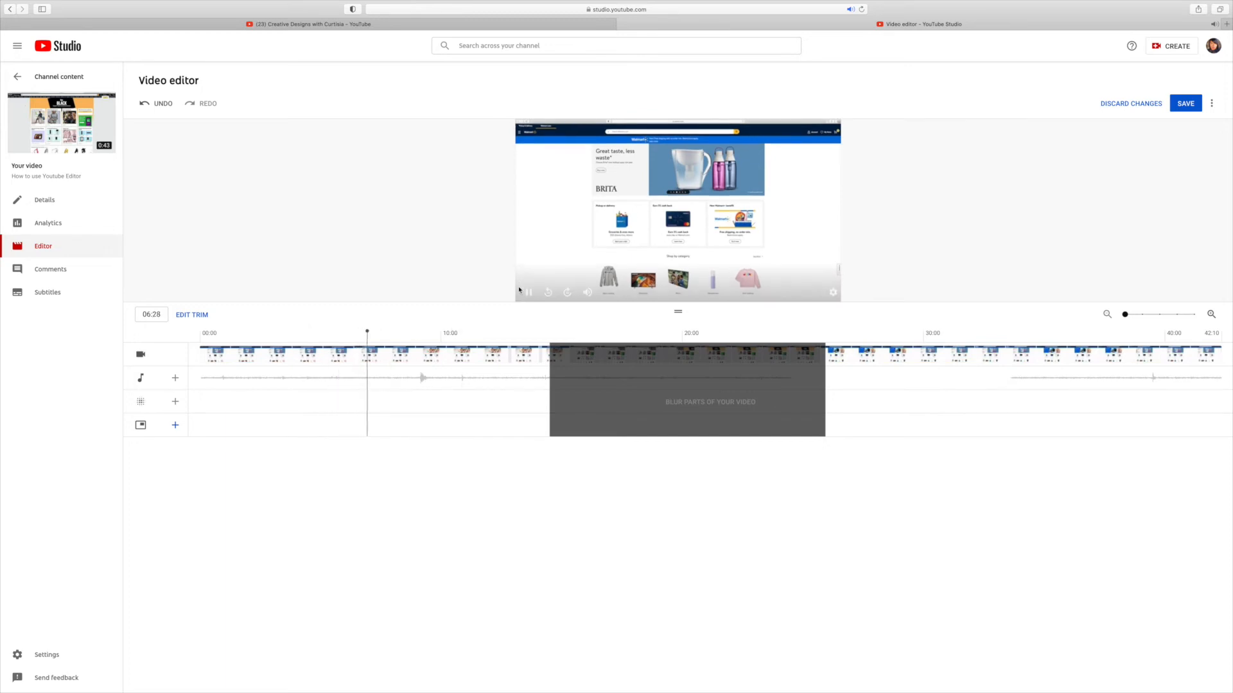
left_click(530, 294)
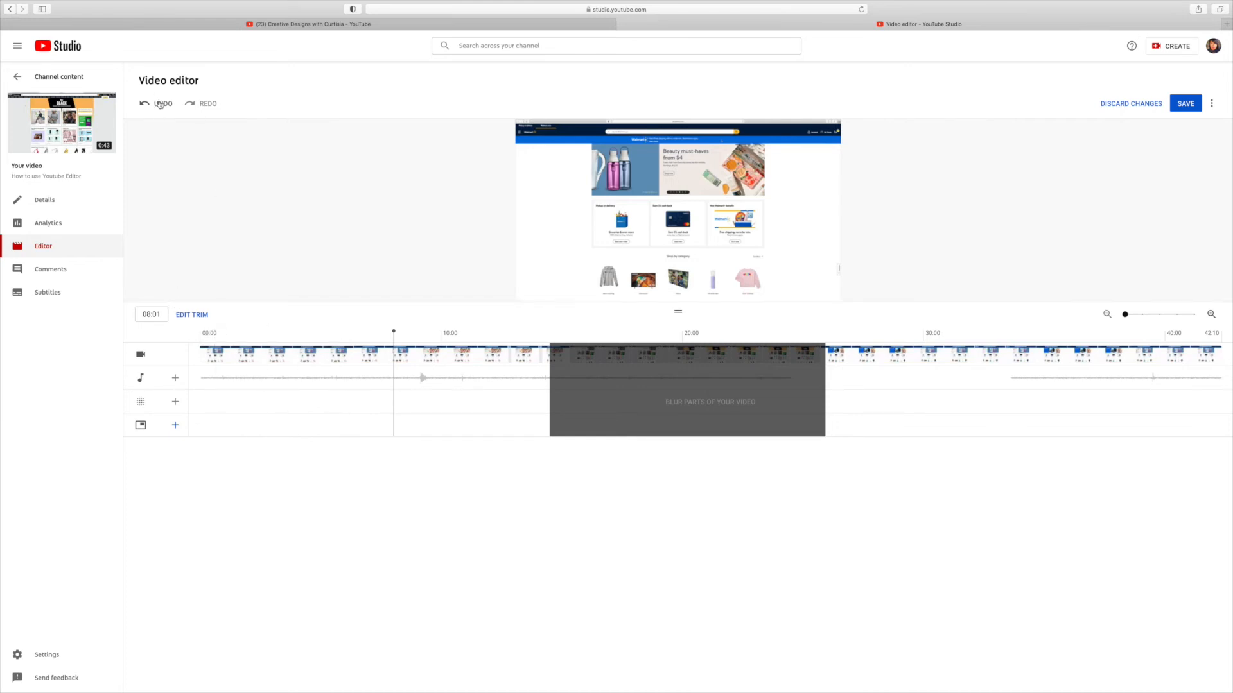
- Reopen the existing trim, apply it to the preview again, and start saving the video's changes
left_click(200, 316)
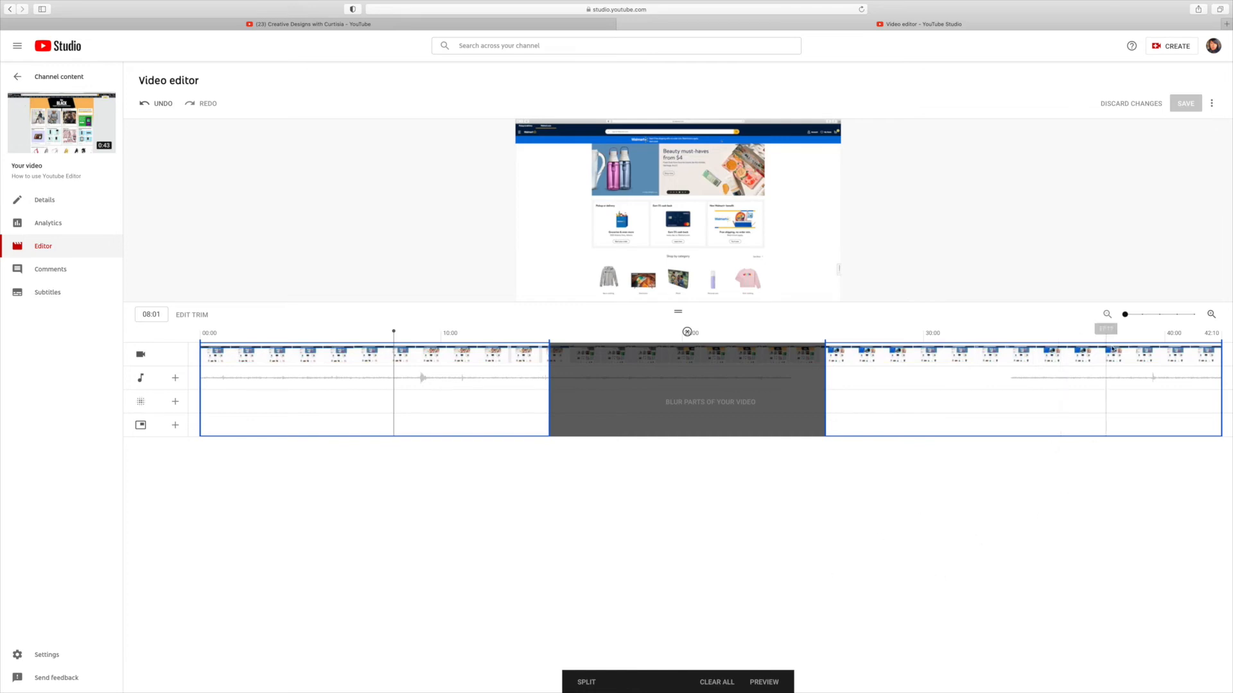
left_click(761, 684)
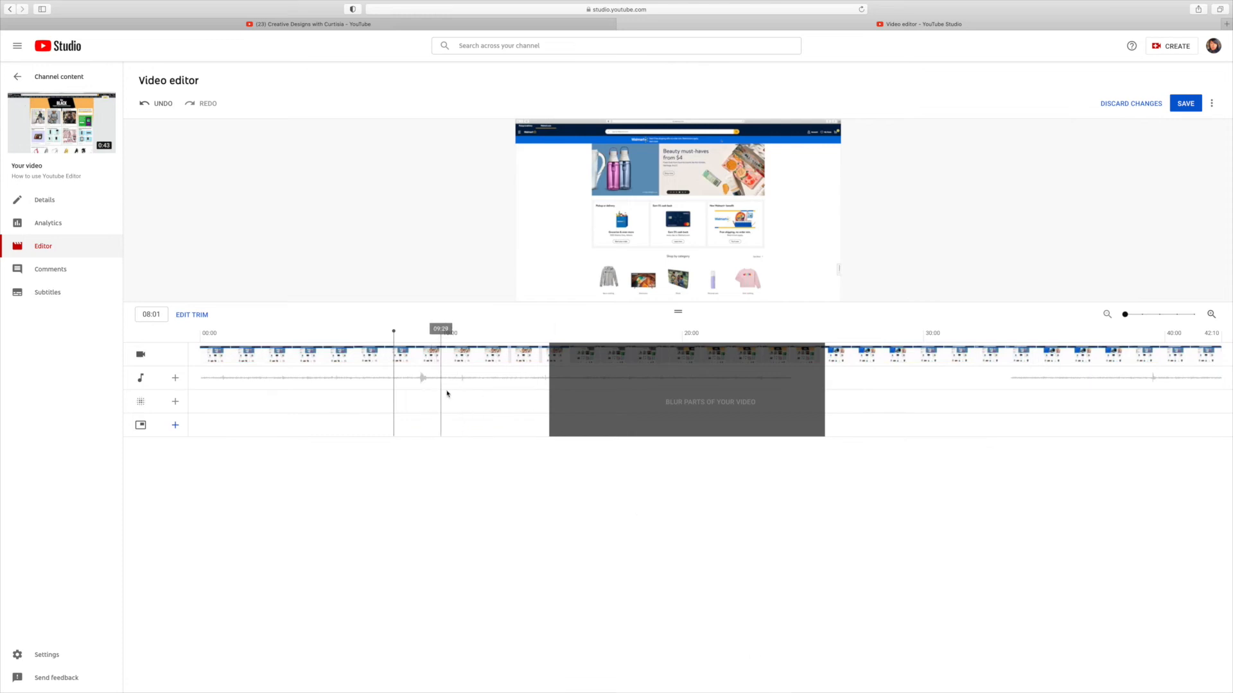
mouse_move(540, 295)
left_click(1187, 104)
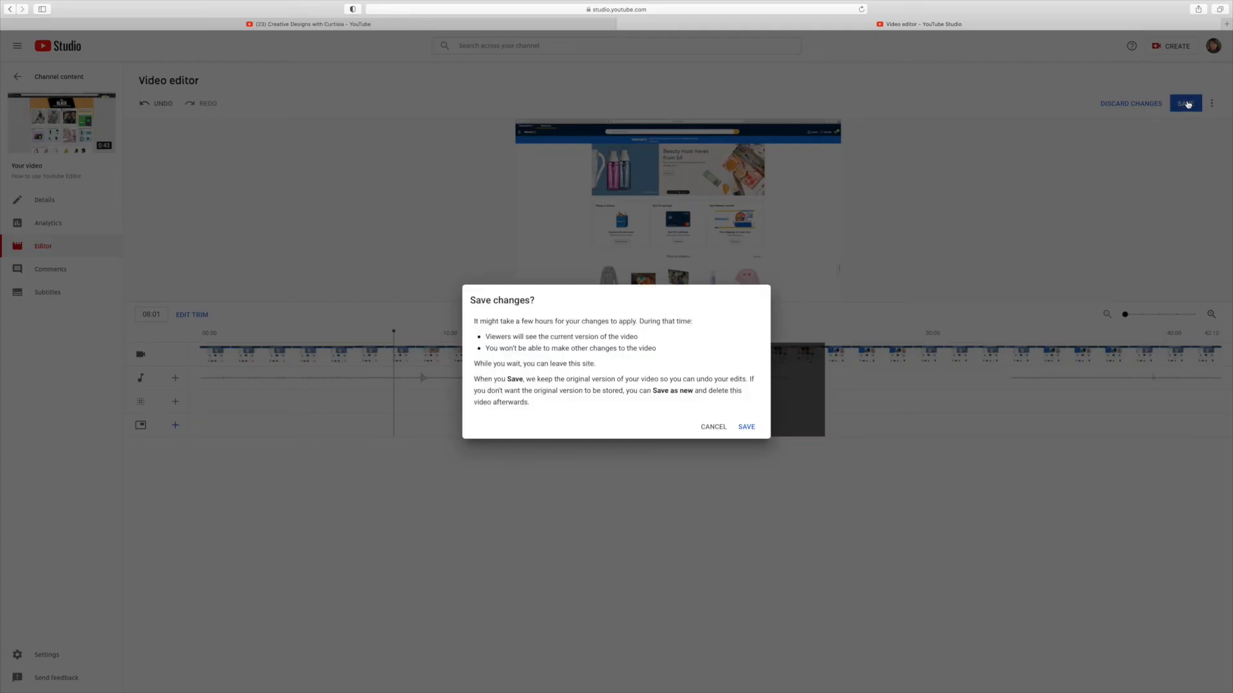